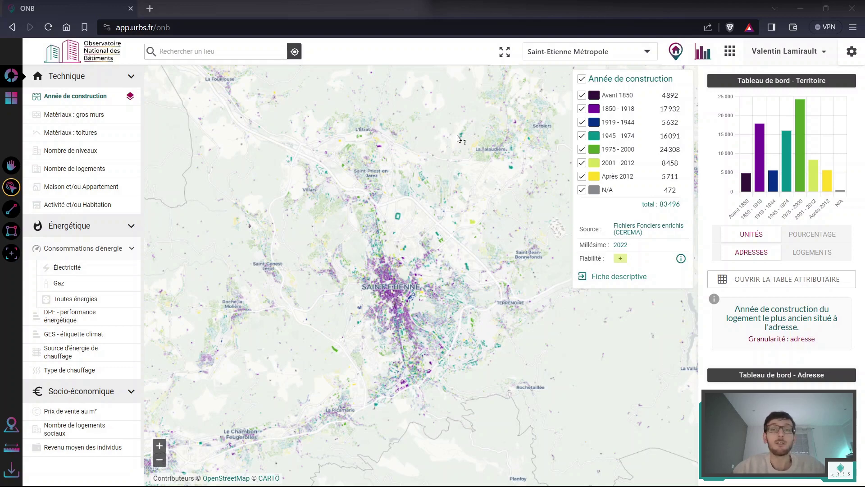
Activate map navigation and explore the area around Saint-Étienne by zooming out and panning.
left_click(11, 165)
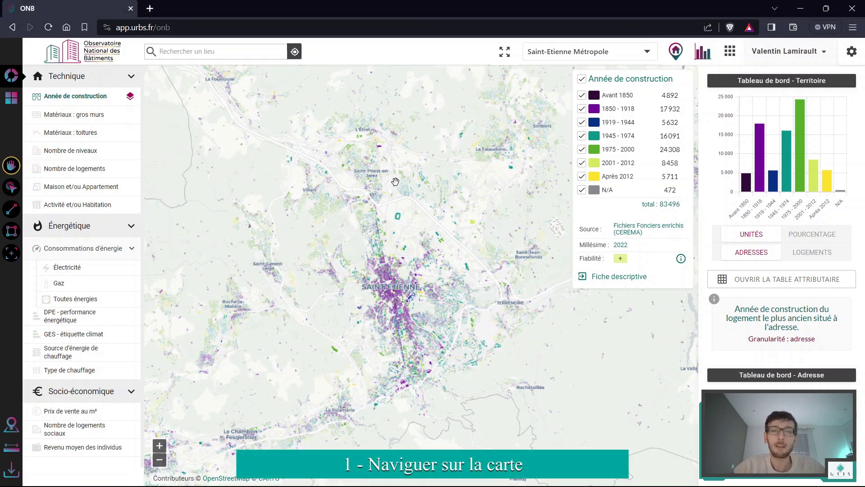
scroll(392, 183, "down", 1)
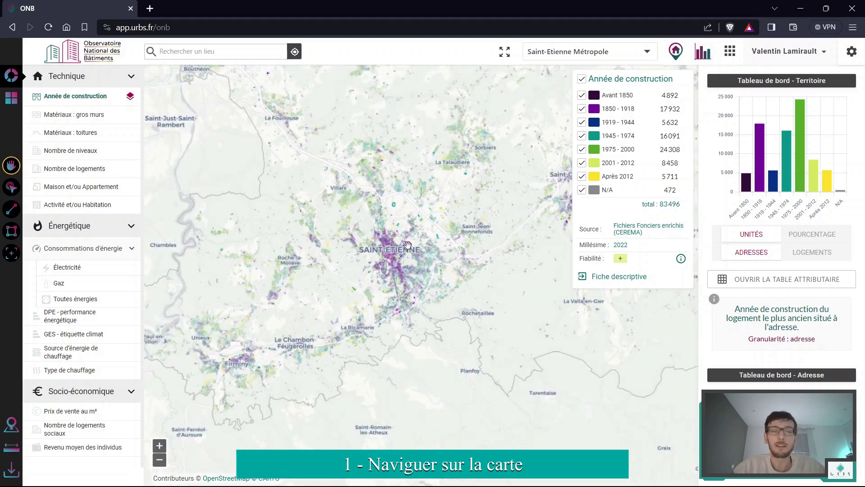
left_click_drag(337, 168, 487, 164)
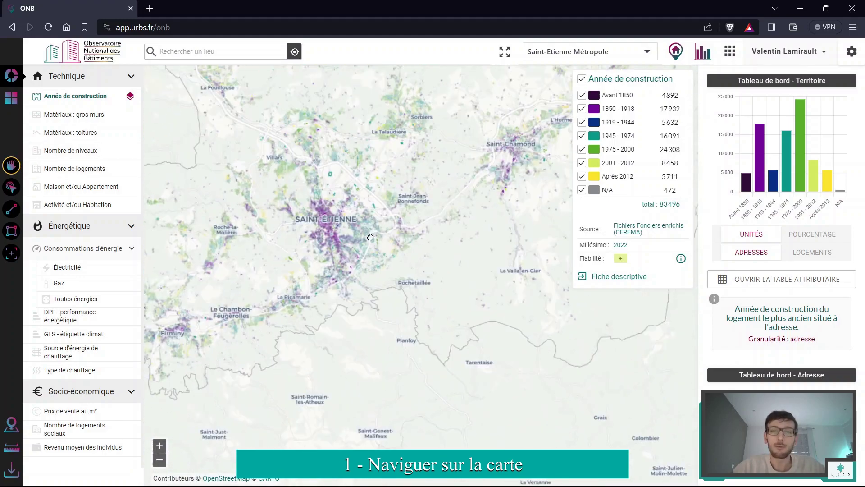
Identify a purple 1850-1918 building northwest of Place Boivin with the entity identification tool and view its details.
left_click(12, 188)
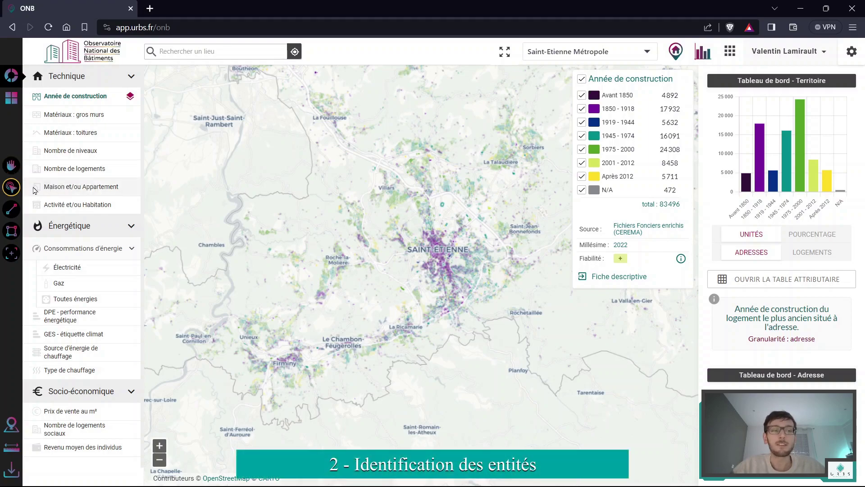
scroll(441, 267, "up", 5)
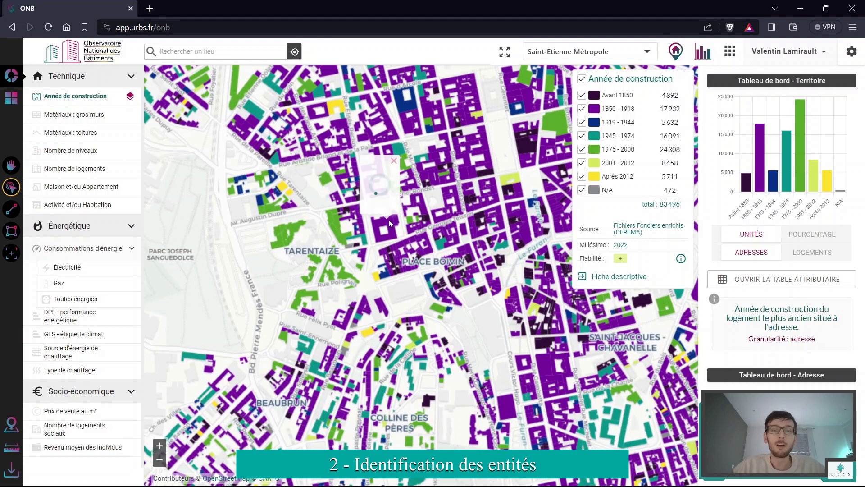
left_click(388, 220)
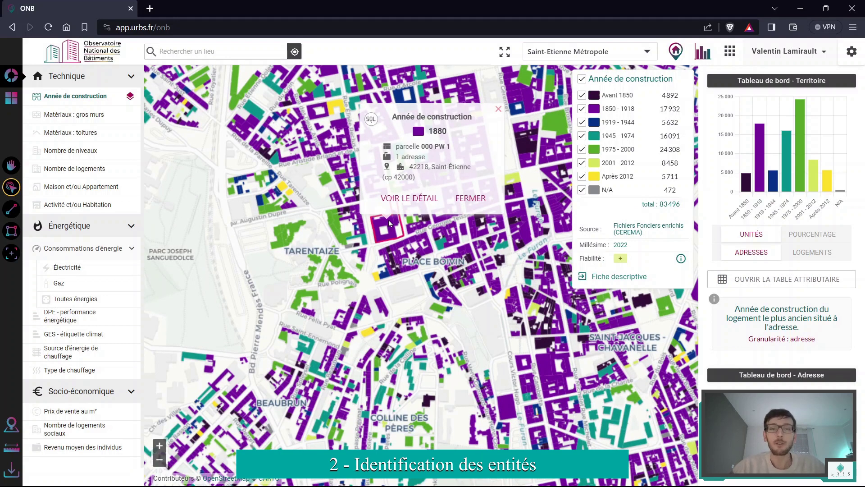
left_click(407, 198)
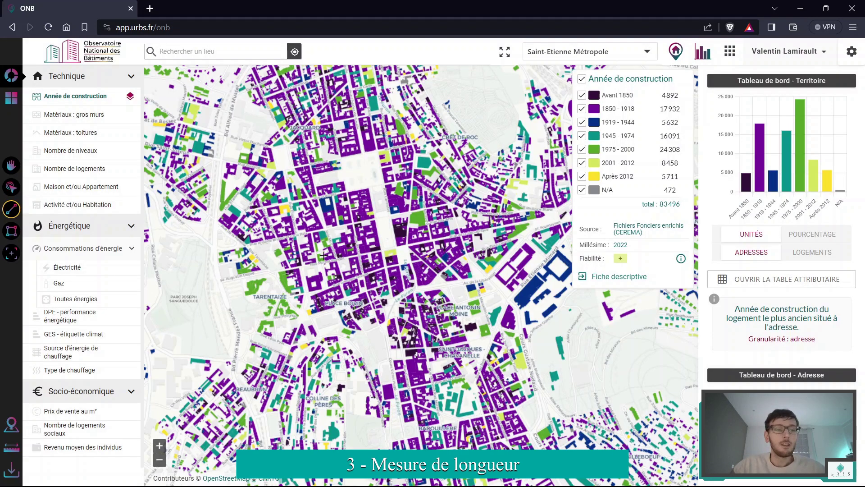
Measure a straight distance from the north of Tarentaize eastward across central Saint-Étienne with the length measurement tool.
scroll(294, 281, "up", 2)
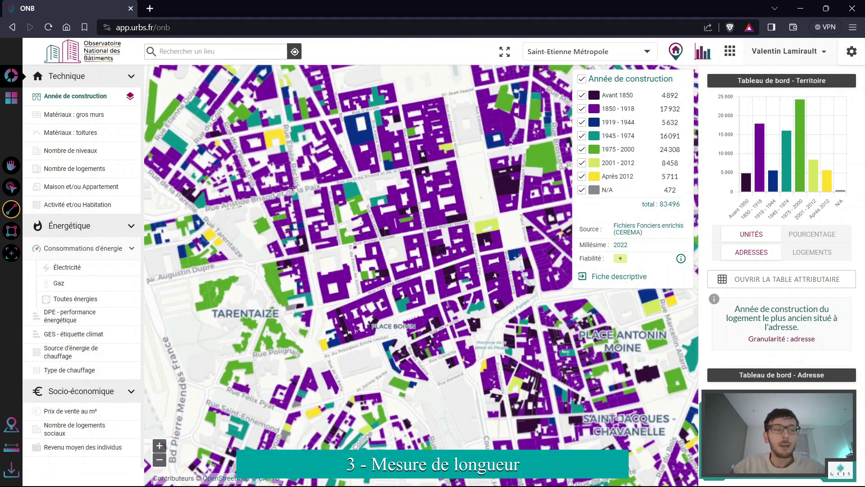
left_click(8, 211)
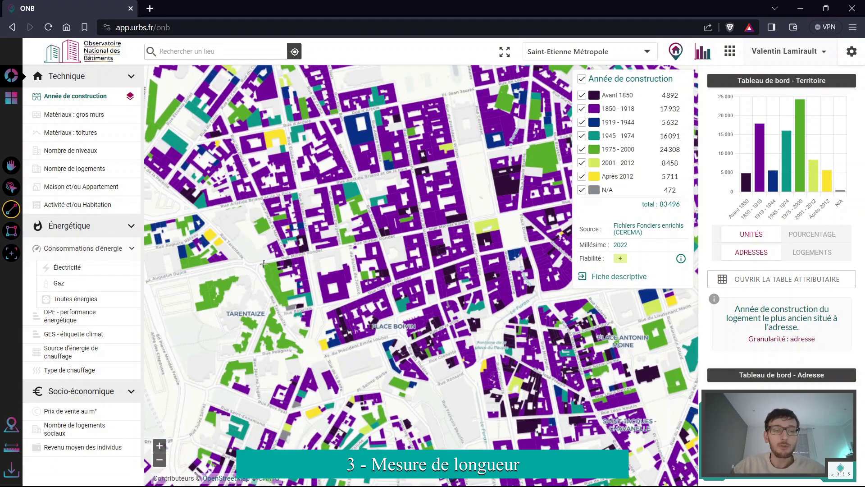
left_click(258, 265)
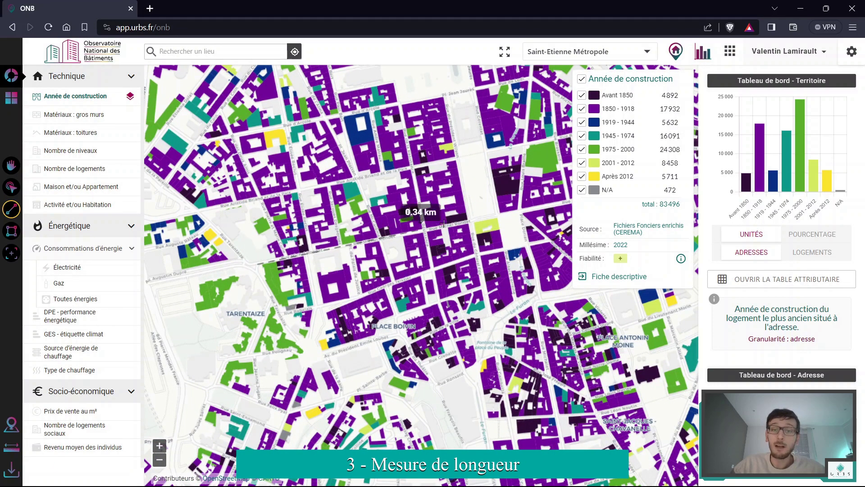
left_click(468, 226)
left_click_drag(318, 237, 264, 245)
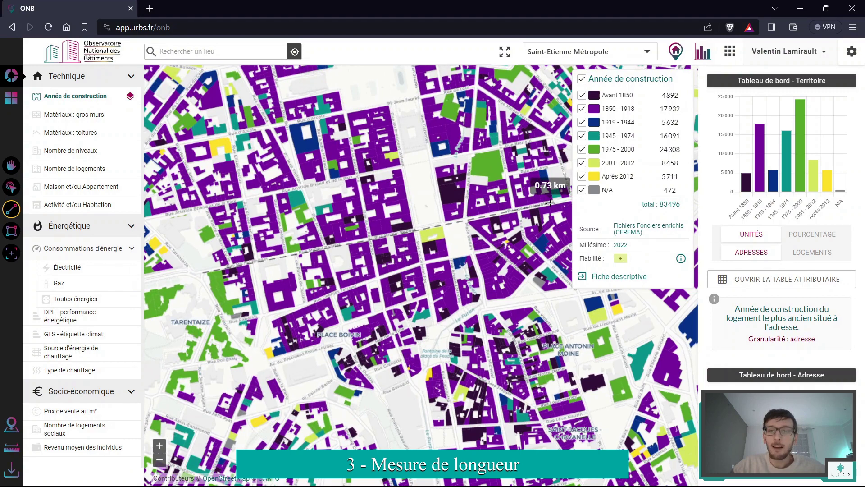
double_click(550, 203)
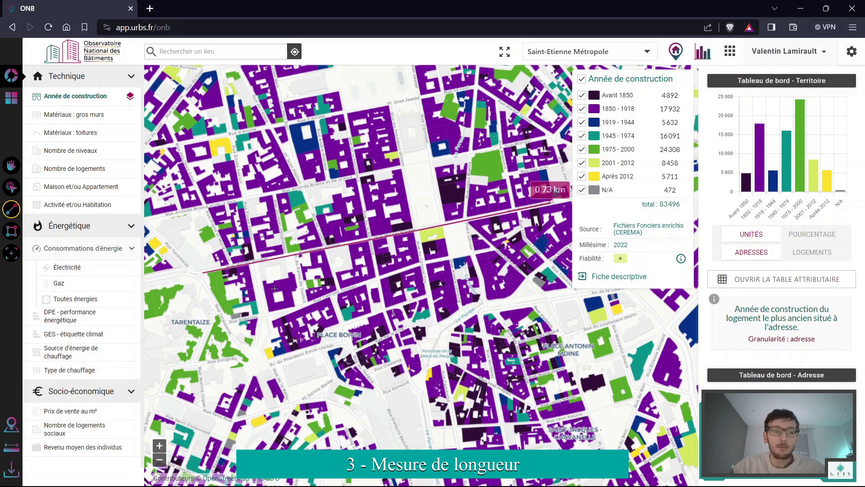
Measure the surface of a polygon covering the city-centre blocks between northern Tarentaize and Place Antonin Moine.
scroll(383, 288, "down", 2)
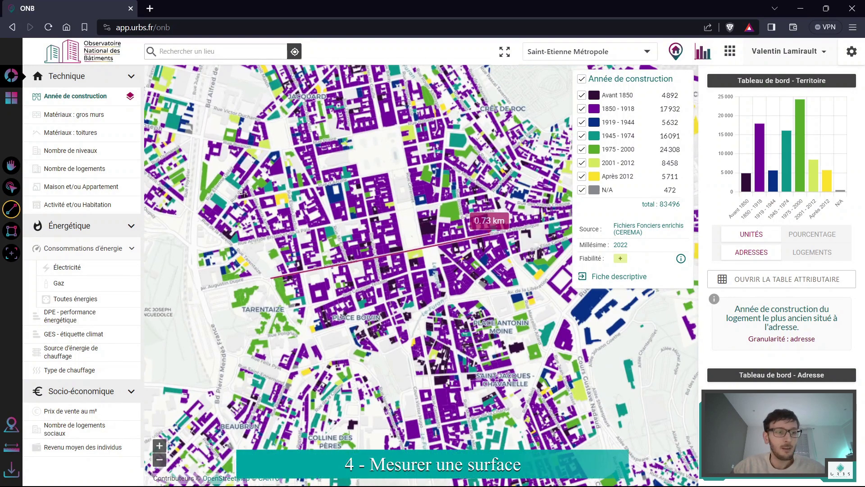
left_click(4, 235)
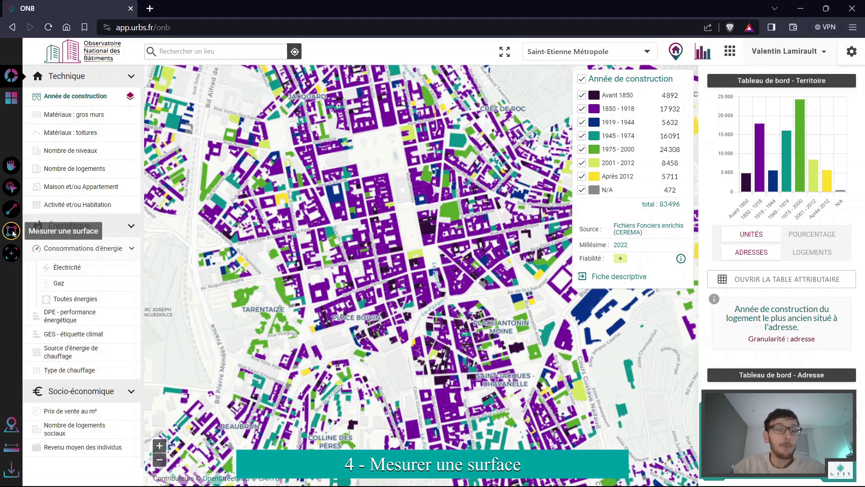
left_click(234, 246)
left_click(418, 209)
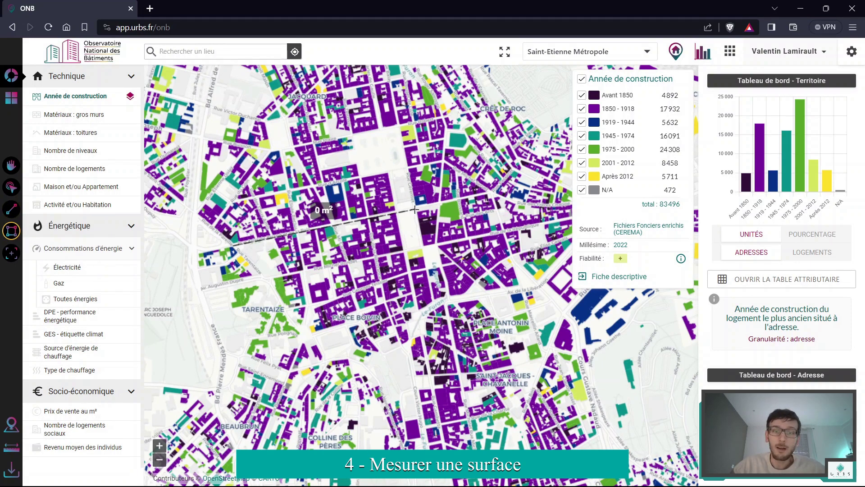
left_click(481, 294)
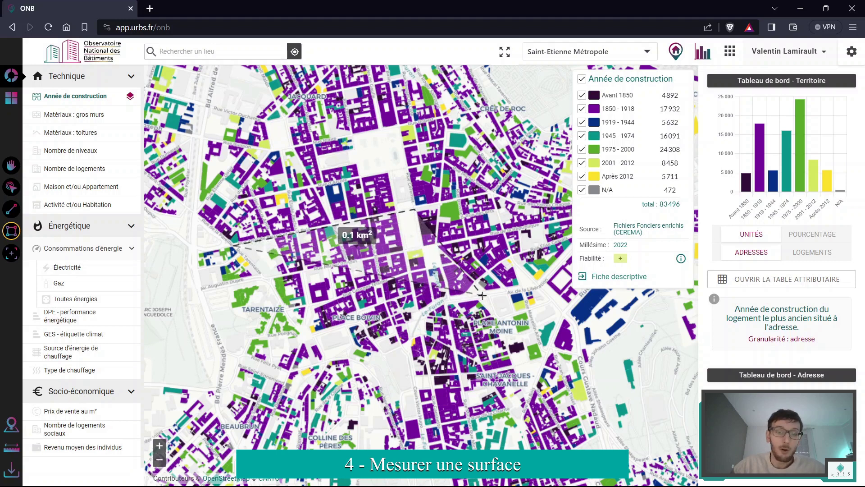
left_click(422, 299)
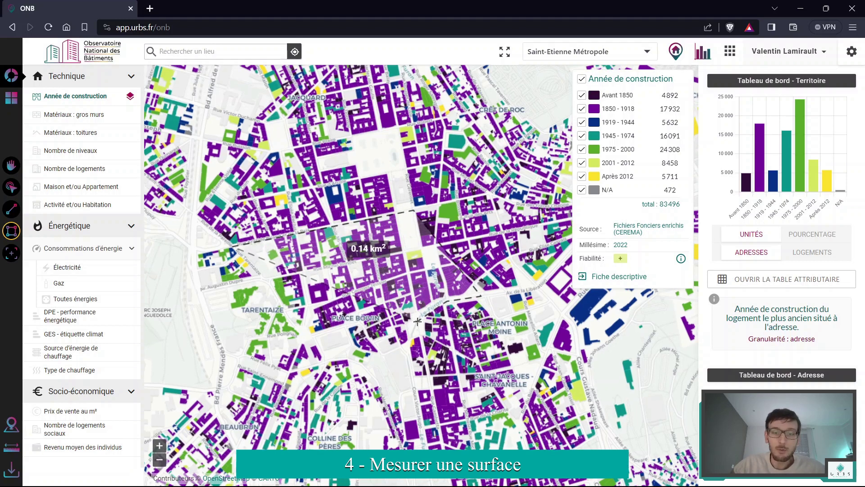
left_click(405, 351)
left_click(378, 351)
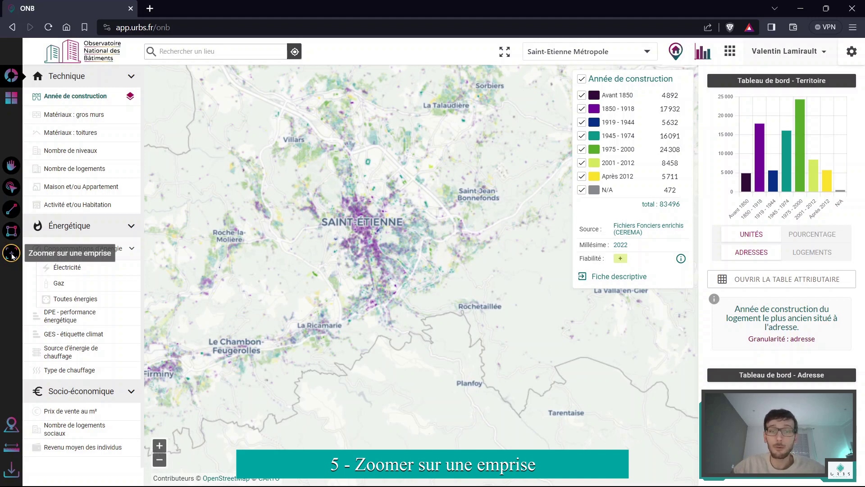
Zoom to an extent framing Saint-Étienne, followed by a smaller extent framing the city centre.
left_click(12, 259)
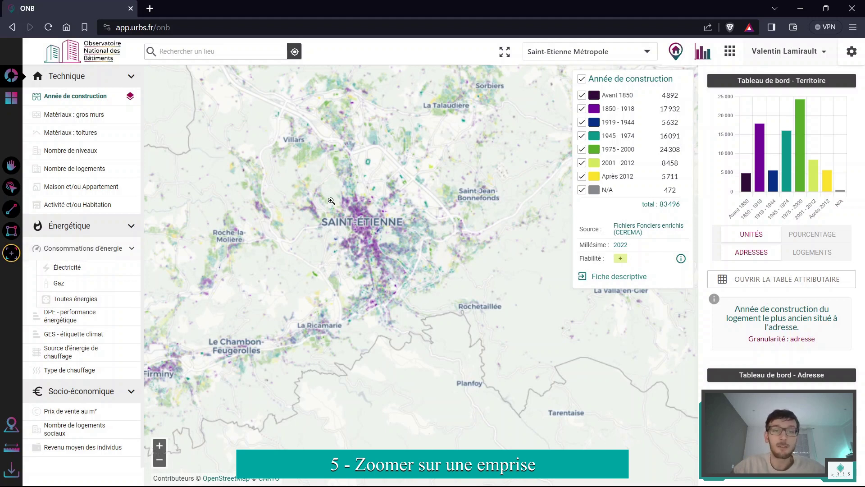
left_click_drag(307, 169, 432, 304)
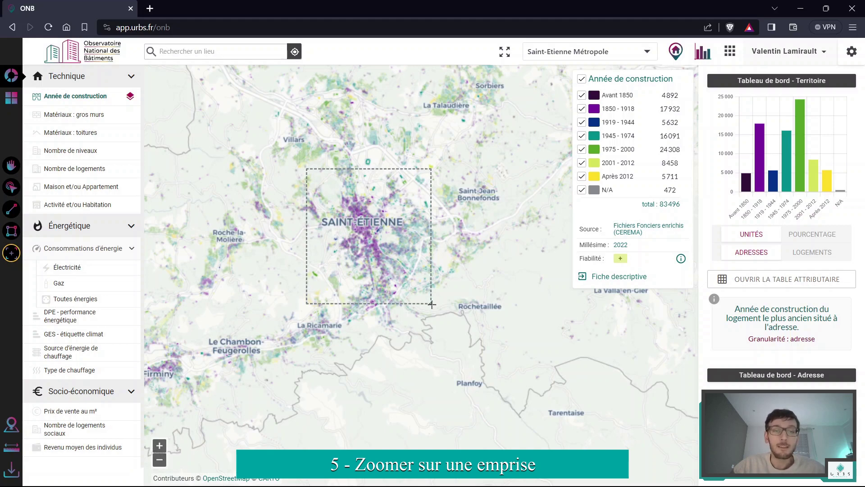
left_click_drag(432, 304, 432, 304)
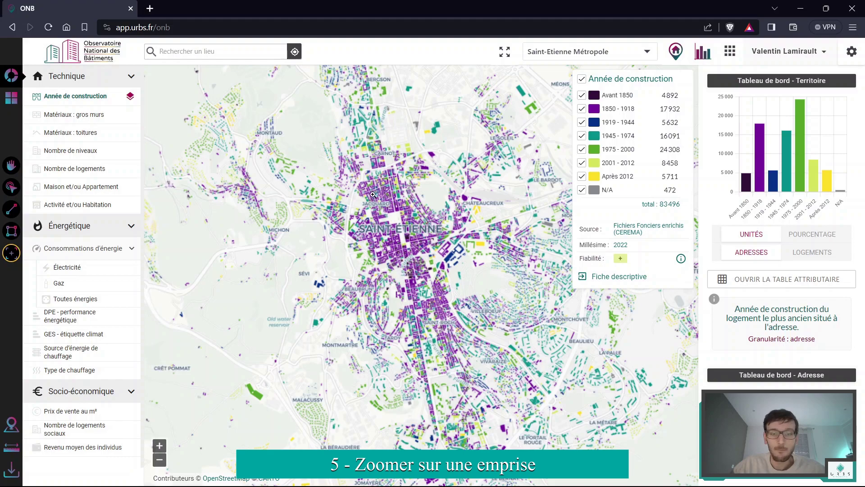
left_click_drag(373, 195, 469, 305)
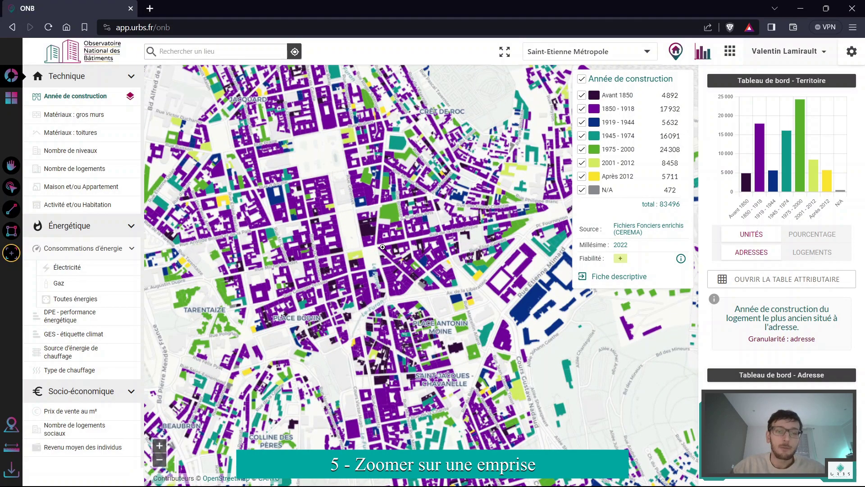
Show the overview map, examine how its extent frame follows the main map around Chaumont and Joinville, and hide it.
scroll(384, 247, "down", 5)
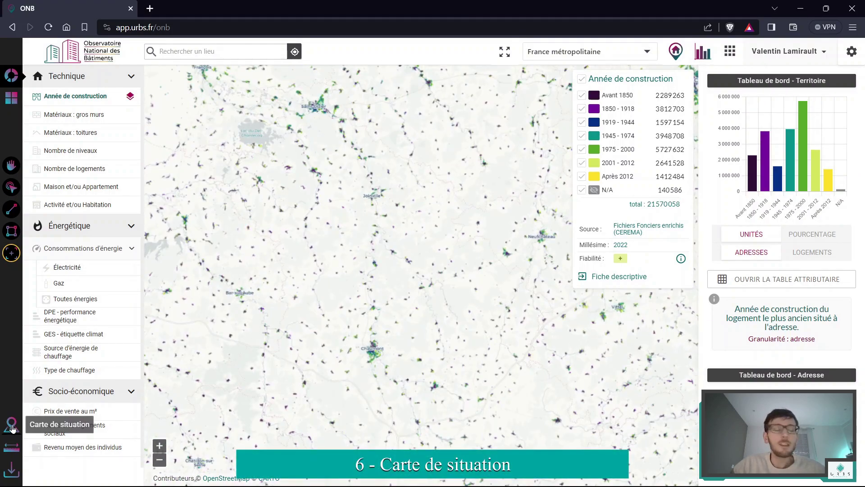
left_click(12, 427)
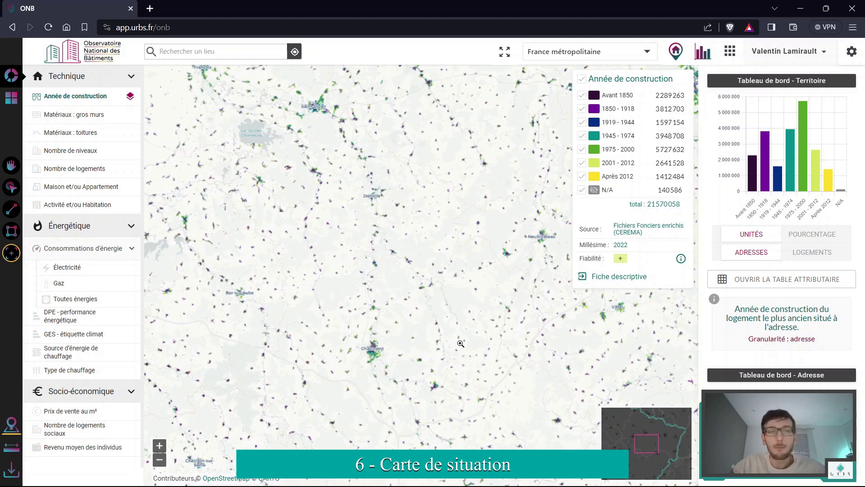
scroll(459, 337, "up", 1)
scroll(409, 290, "up", 1)
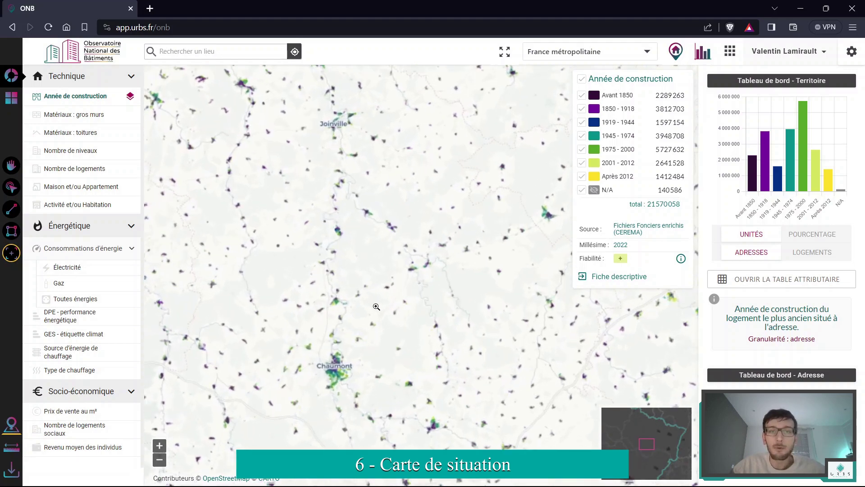
scroll(376, 307, "down", 1)
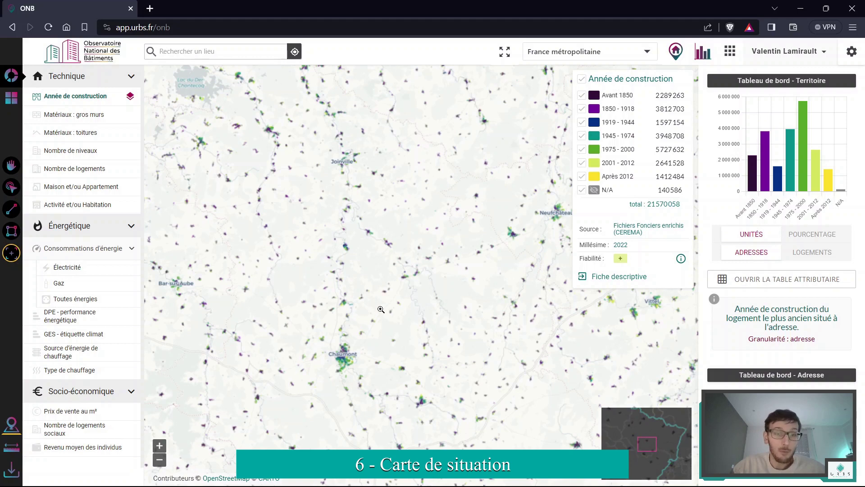
scroll(560, 312, "up", 1)
left_click_drag(574, 320, 387, 324)
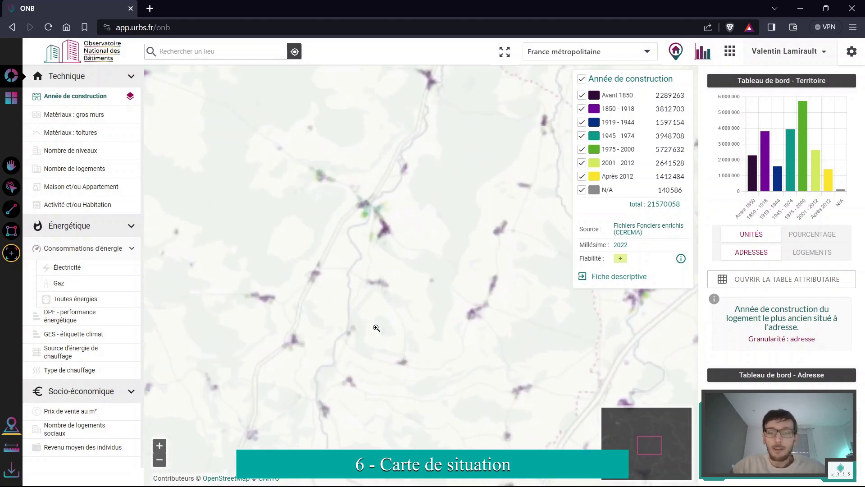
scroll(324, 388, "down", 2)
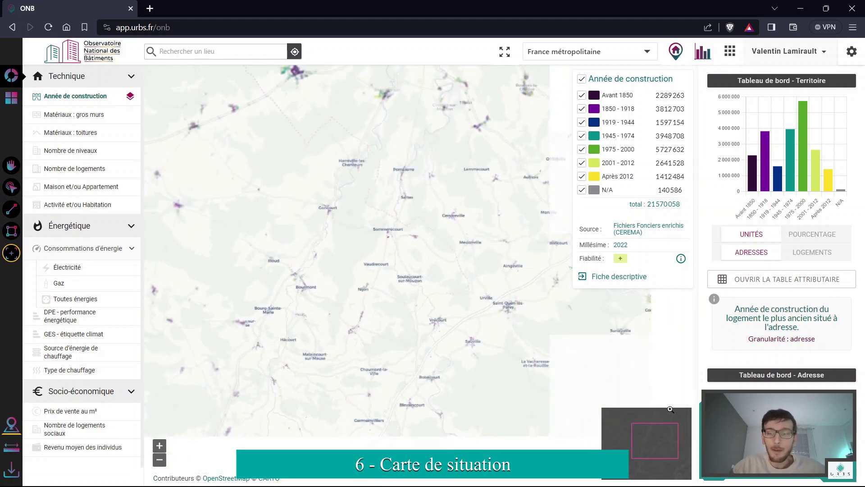
left_click(12, 424)
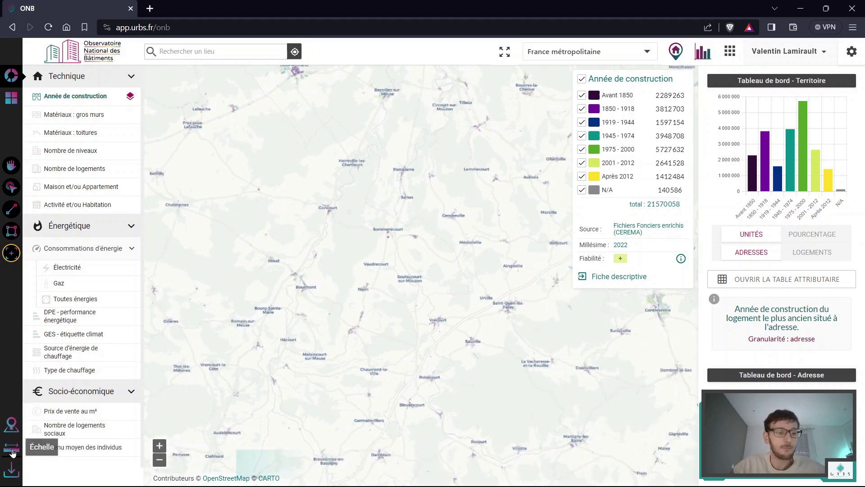
Show the map scale bar and examine how it adapts at different zoom levels around Chaumont.
left_click(12, 451)
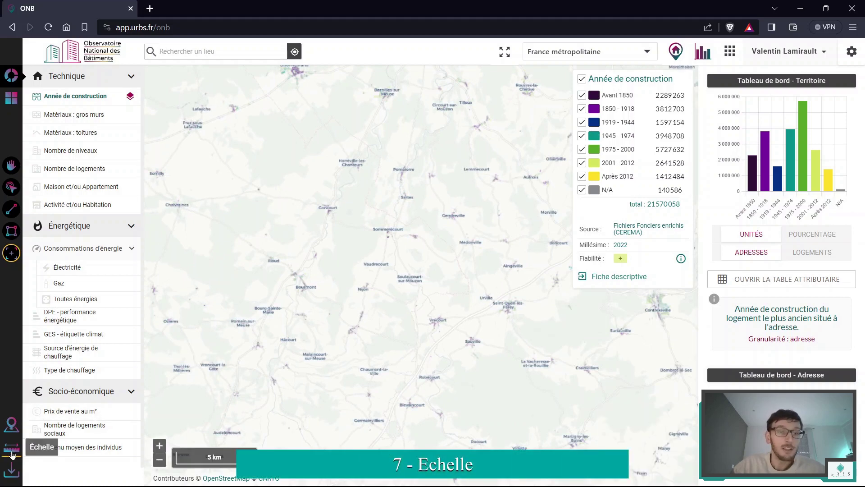
scroll(282, 367, "down", 2)
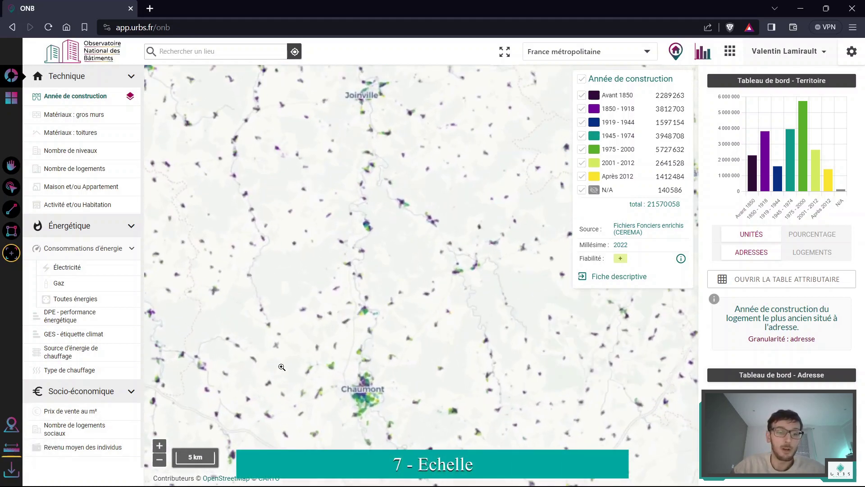
scroll(282, 368, "up", 3)
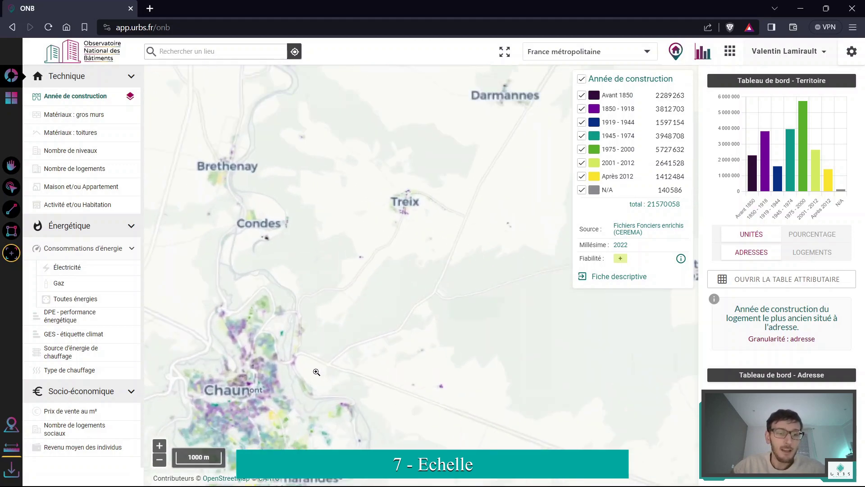
scroll(316, 372, "down", 2)
scroll(386, 255, "up", 2)
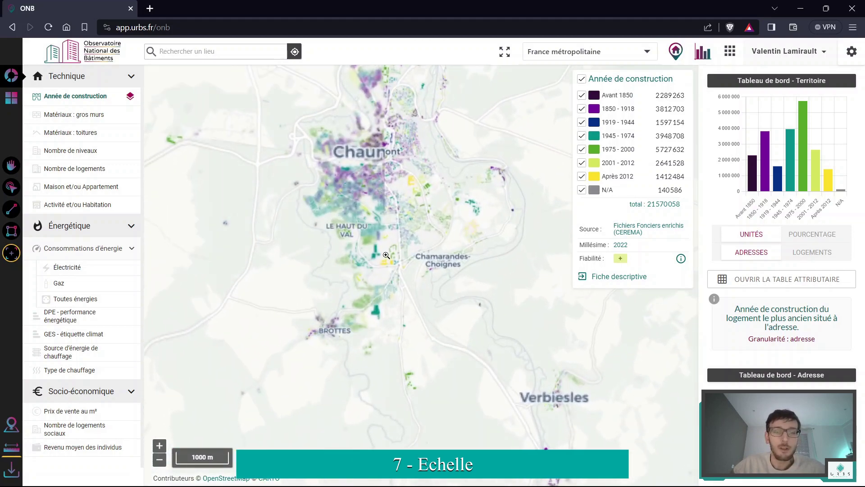
scroll(347, 96, "up", 2)
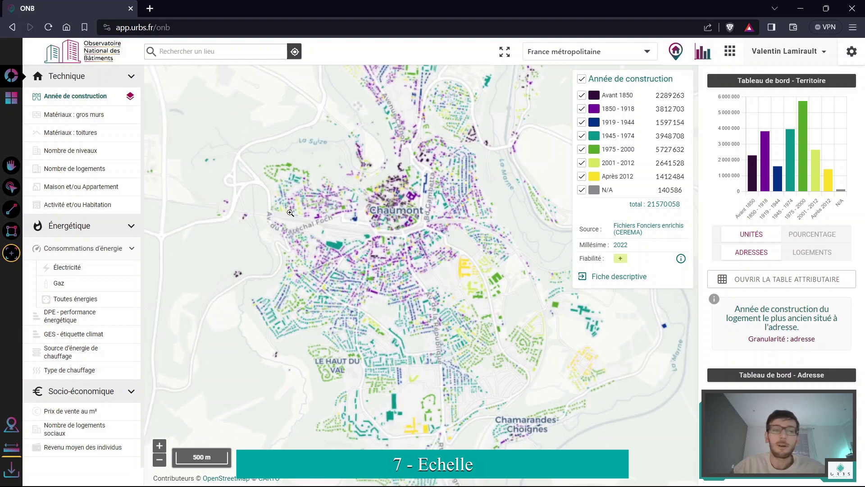
Try the OSM Classique, Paysage, Ortho IGN and Sombre basemaps in turn around Chaumont, and return to Monochrome.
left_click(13, 104)
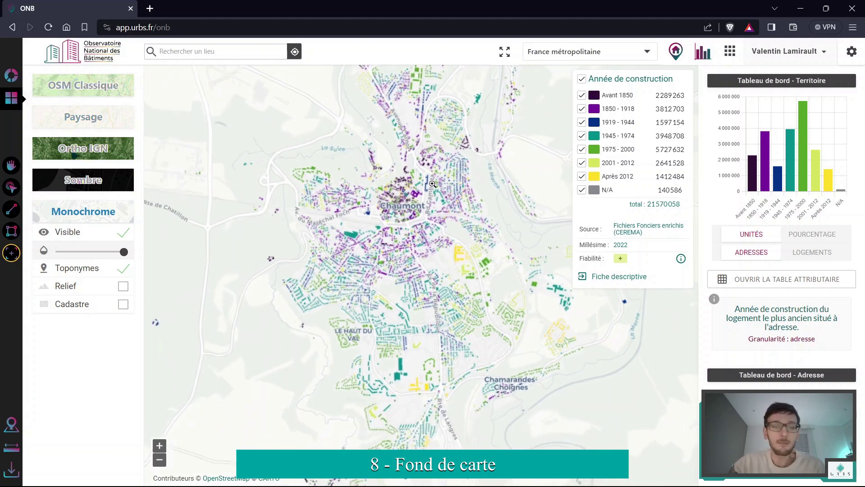
left_click(103, 86)
left_click(83, 191)
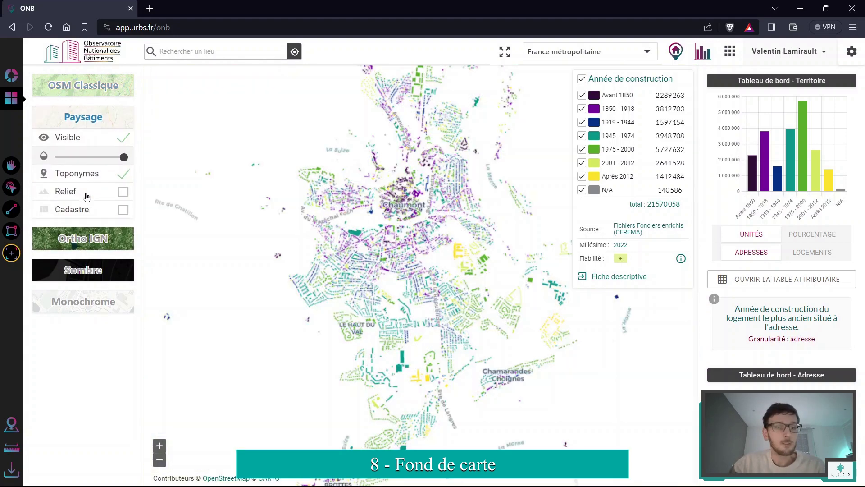
left_click(91, 242)
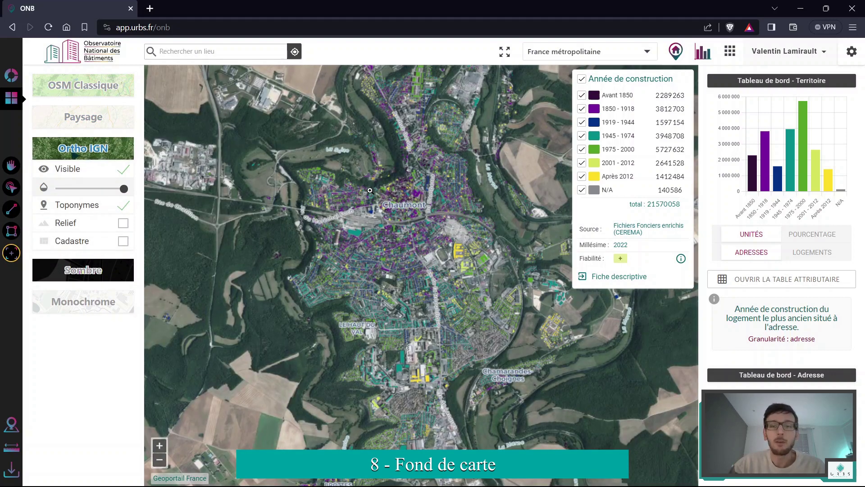
left_click(96, 273)
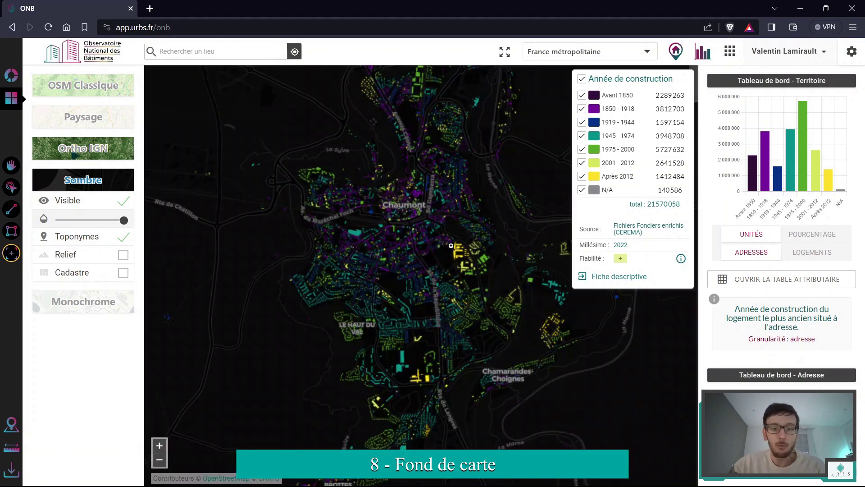
left_click(82, 302)
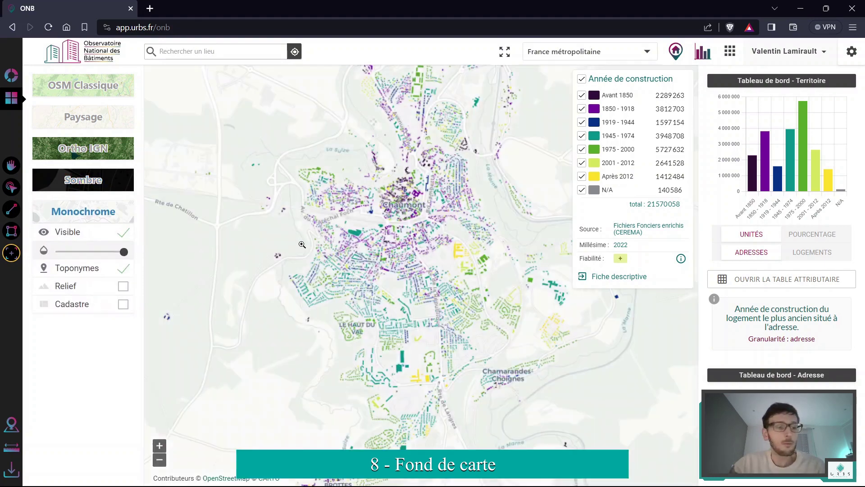
Try the Monochrome basemap's opacity setting and its Toponymes, Relief and Cadastre display options.
mouse_move(125, 256)
left_mouse_down()
mouse_move(74, 256)
mouse_move(127, 256)
left_mouse_up()
left_click(123, 269)
left_click(124, 269)
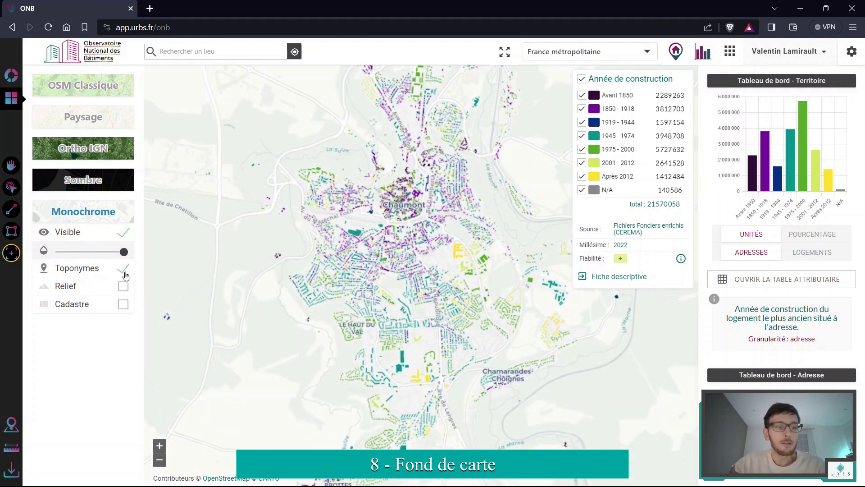
left_click(123, 287)
left_click(123, 304)
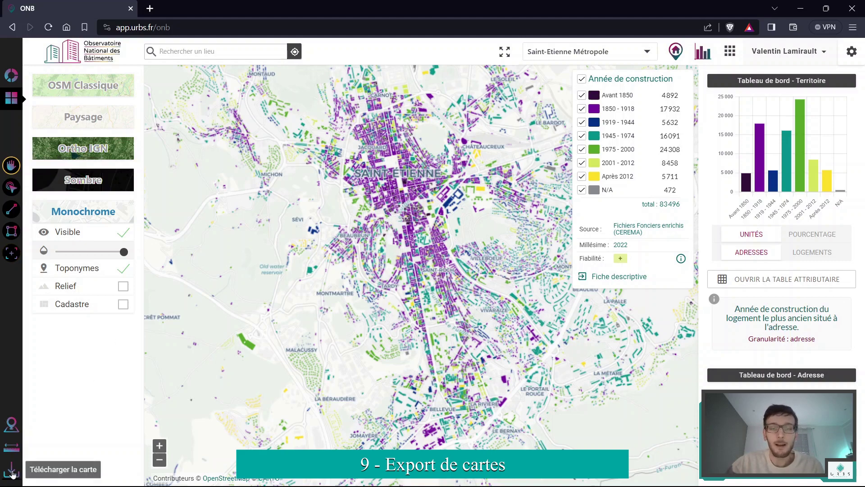
Export the construction-year map centred on Saint-Étienne by downloading it.
left_click(11, 471)
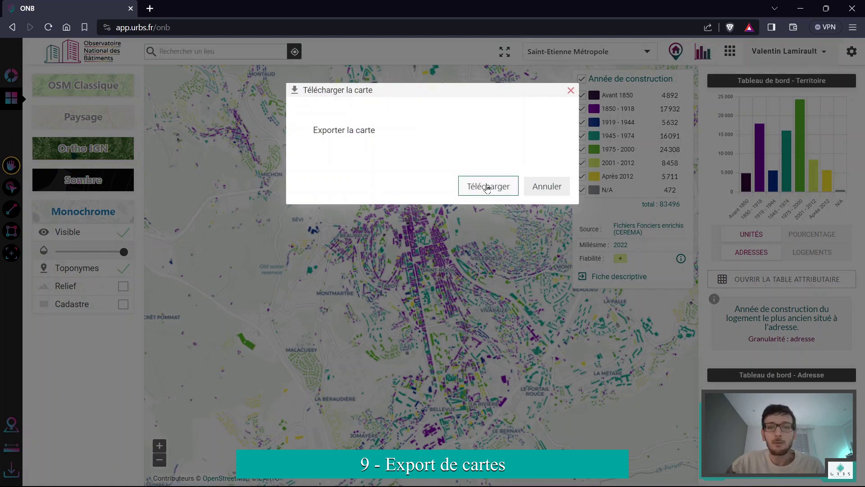
left_click(487, 189)
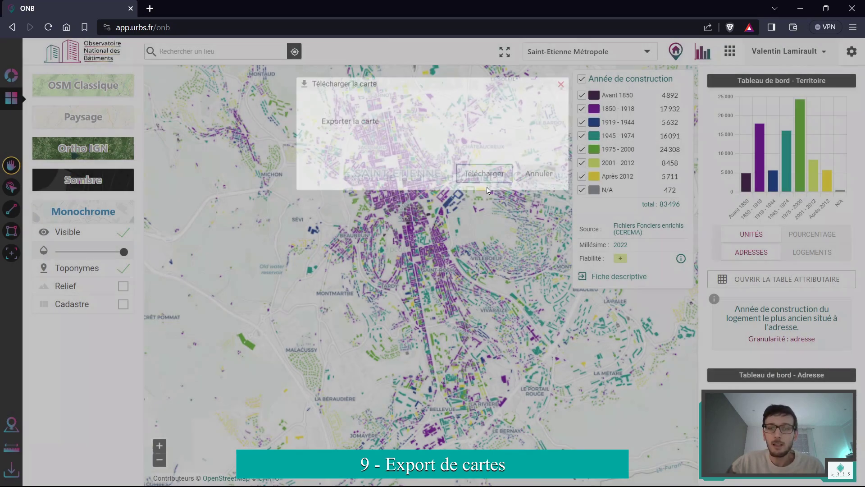